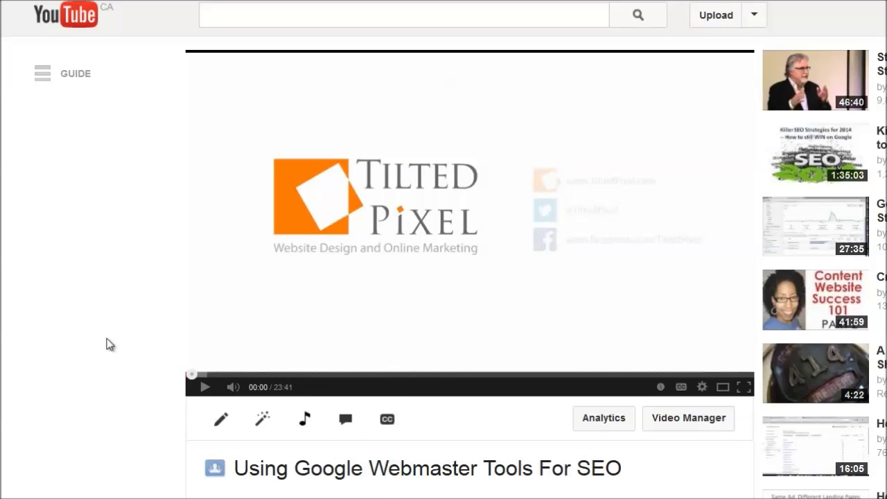
Step: Bring up the YouTube video's Share > Embed iframe code and expand its size options
{"action": "scroll", "coordinate": [108, 345], "scroll_direction": "down", "scroll_amount": 5}
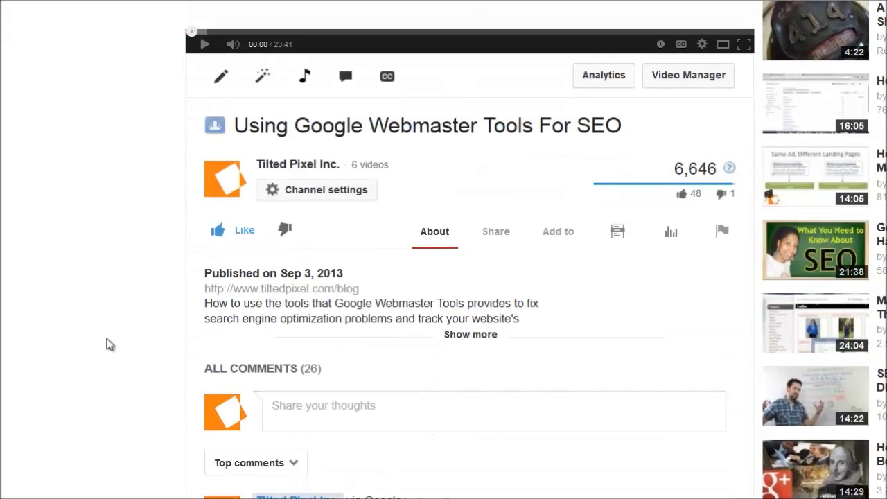
{"action": "left_click", "coordinate": [496, 232]}
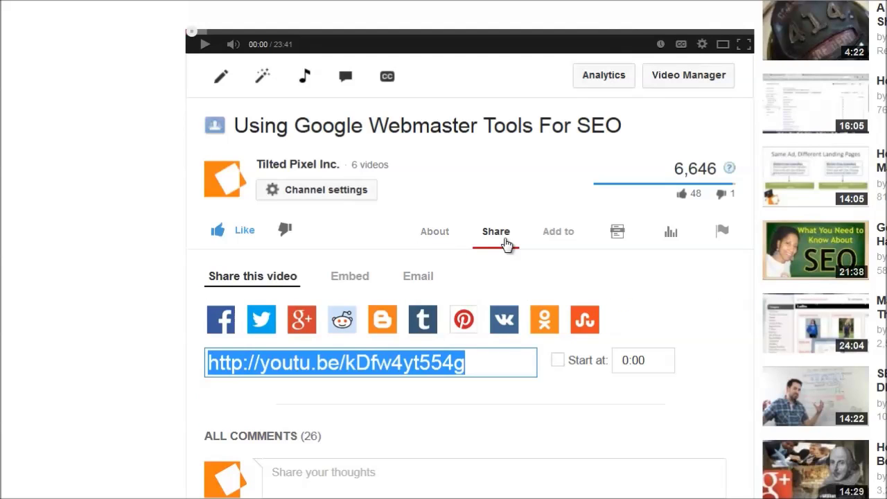
{"action": "left_click", "coordinate": [350, 276]}
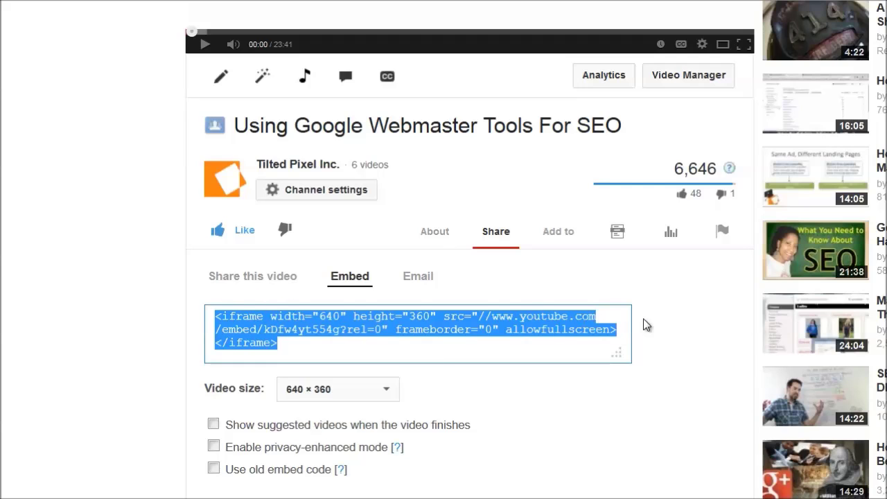
{"action": "scroll", "coordinate": [643, 322], "scroll_direction": "down", "scroll_amount": 1}
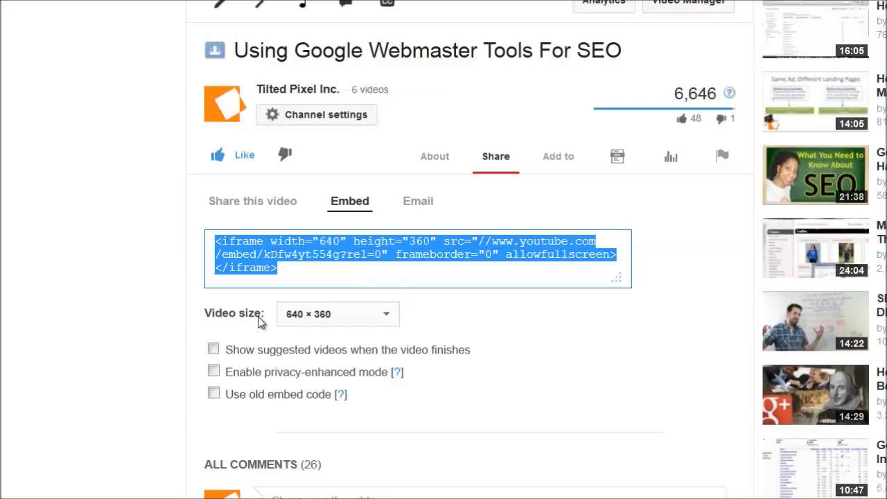
{"action": "left_click", "coordinate": [327, 317]}
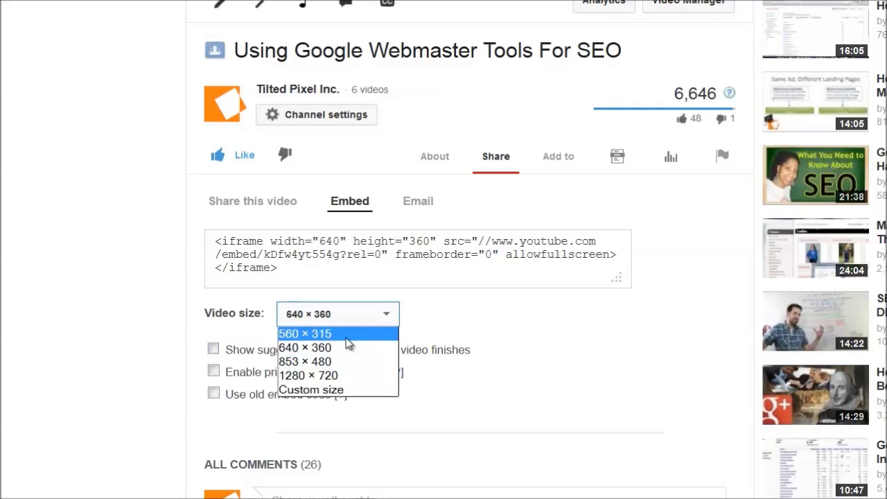
{"action": "left_click", "coordinate": [494, 318]}
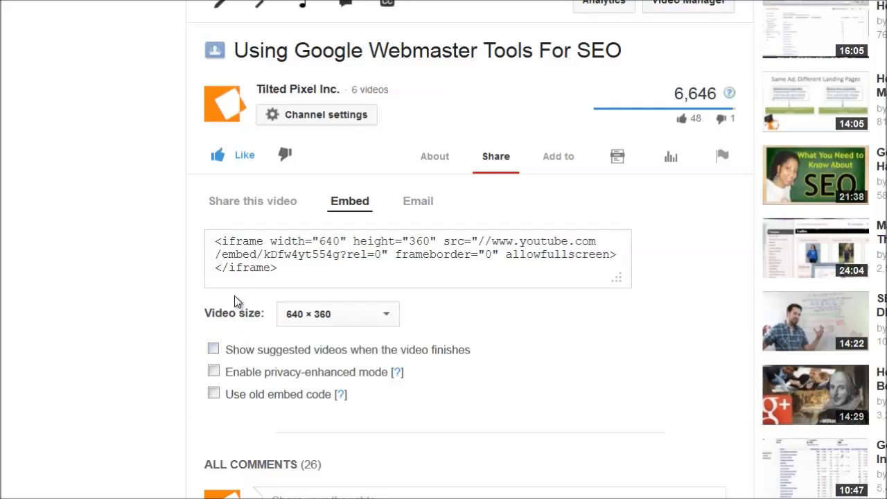
{"action": "left_click", "coordinate": [246, 257]}
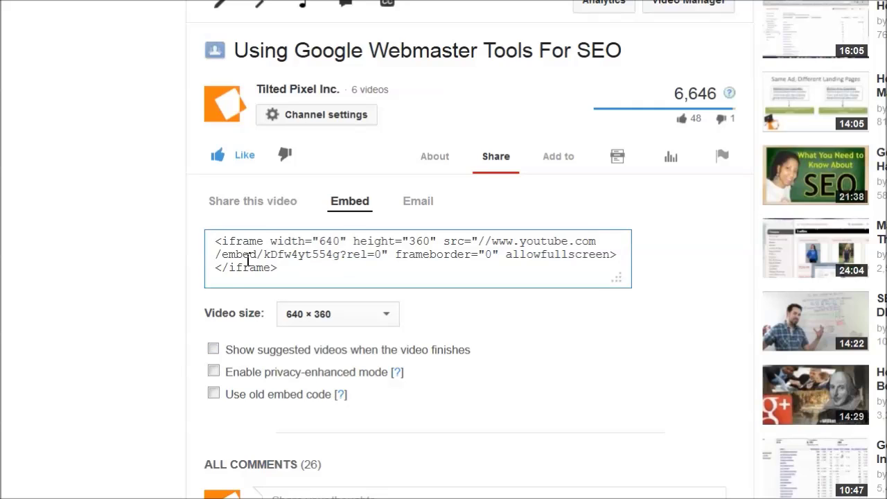
Step: Select the entire 640 × 360 iframe embed code and copy it
{"action": "triple_click", "coordinate": [271, 268]}
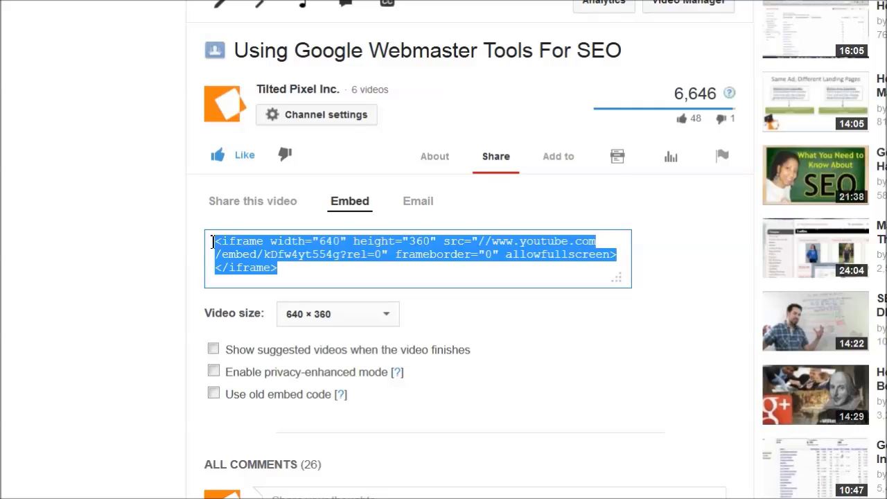
{"action": "right_click", "coordinate": [250, 241]}
{"action": "left_click", "coordinate": [277, 296]}
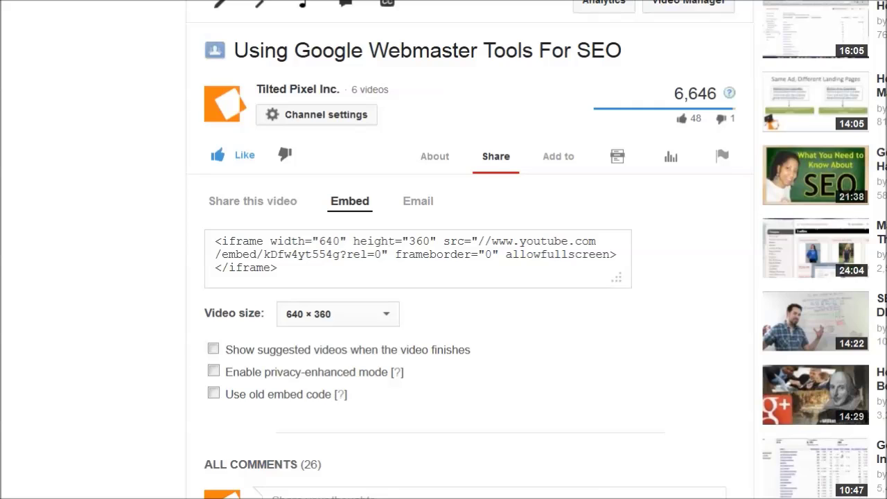
Step: Switch to the CMS editor showing the FAQ page draft
{"action": "key", "text": "alt+Tab"}
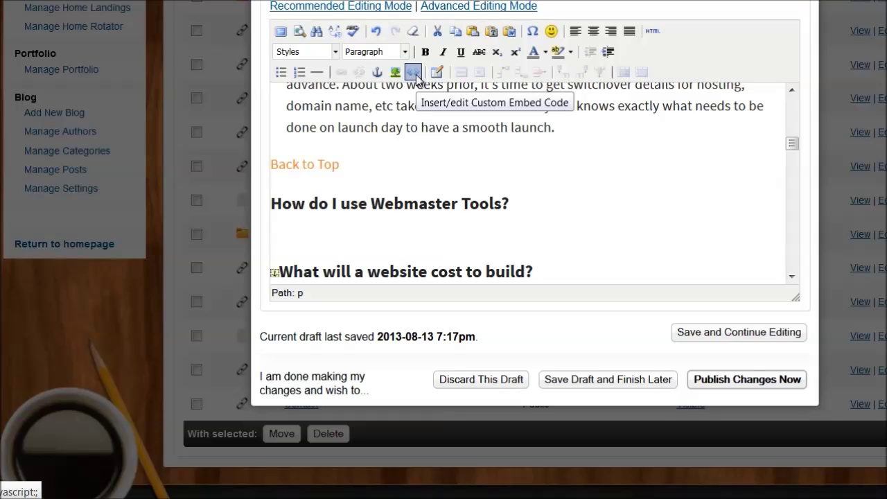
Step: Paste the YouTube iframe into the Custom Embed Code dialog, insert it, and check the Embed block
{"action": "left_click", "coordinate": [414, 74]}
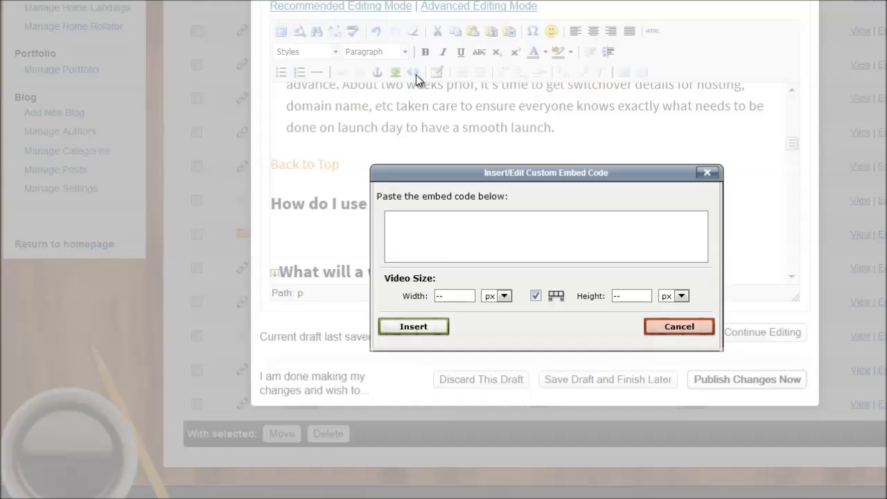
{"action": "left_click", "coordinate": [515, 228]}
{"action": "key", "text": "ctrl+v"}
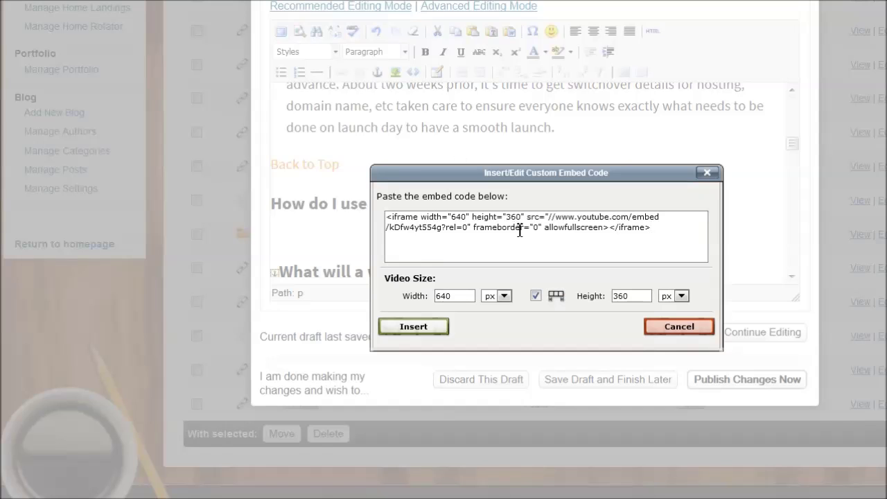
{"action": "left_click", "coordinate": [428, 330]}
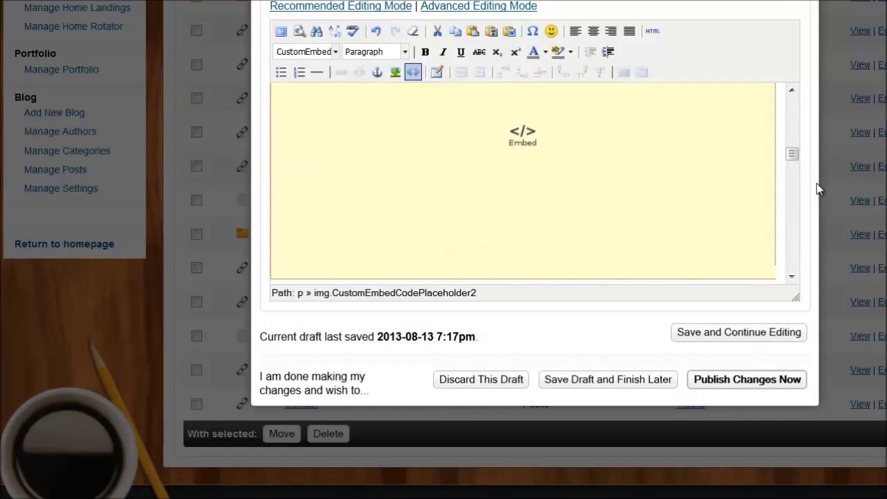
{"action": "mouse_move", "coordinate": [791, 153]}
{"action": "left_mouse_down"}
{"action": "mouse_move", "coordinate": [800, 135]}
{"action": "mouse_move", "coordinate": [791, 144]}
{"action": "left_mouse_up"}
{"action": "scroll", "coordinate": [580, 180], "scroll_direction": "down", "scroll_amount": 5}
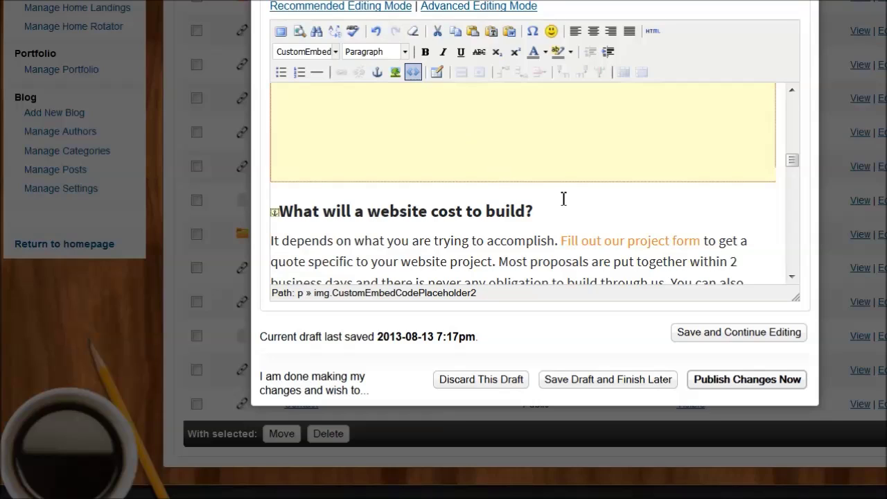
{"action": "scroll", "coordinate": [563, 203], "scroll_direction": "up", "scroll_amount": 1}
{"action": "scroll", "coordinate": [563, 204], "scroll_direction": "up", "scroll_amount": 1}
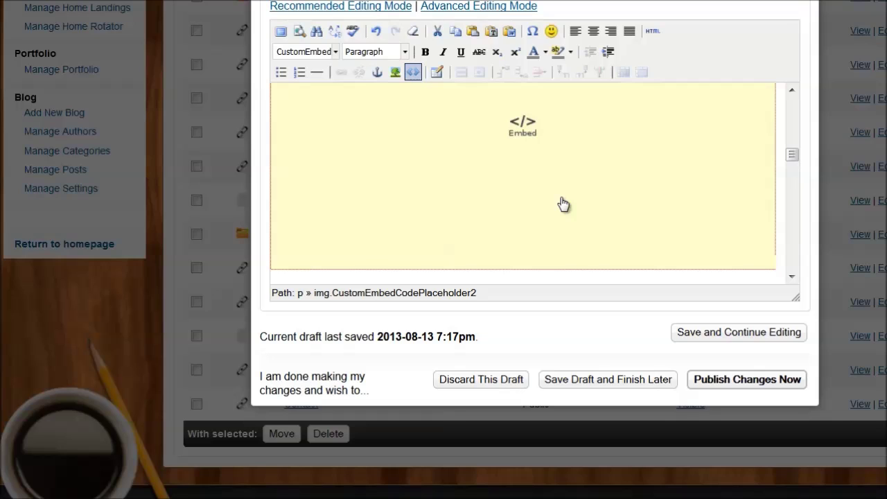
Step: Undo the inserted Embed block
{"action": "scroll", "coordinate": [563, 204], "scroll_direction": "up", "scroll_amount": 1}
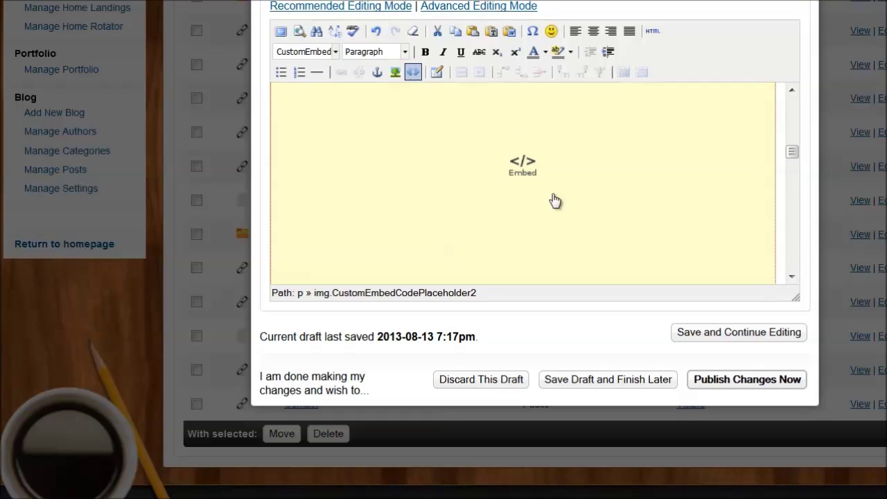
{"action": "left_click", "coordinate": [375, 31]}
{"action": "scroll", "coordinate": [405, 144], "scroll_direction": "up", "scroll_amount": 3}
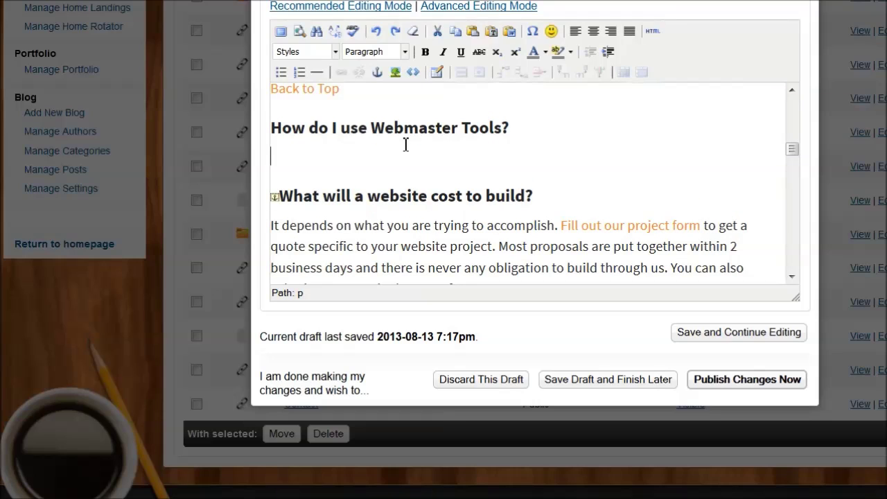
Step: Open the HTML Source Editor, scroll through the page source, and bring up Find
{"action": "left_click", "coordinate": [653, 31]}
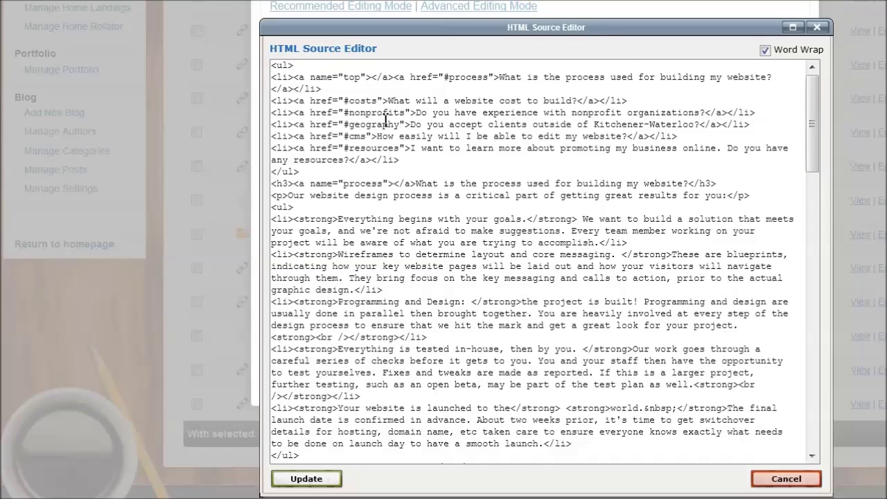
{"action": "scroll", "coordinate": [386, 119], "scroll_direction": "down", "scroll_amount": 2}
{"action": "scroll", "coordinate": [381, 116], "scroll_direction": "down", "scroll_amount": 8}
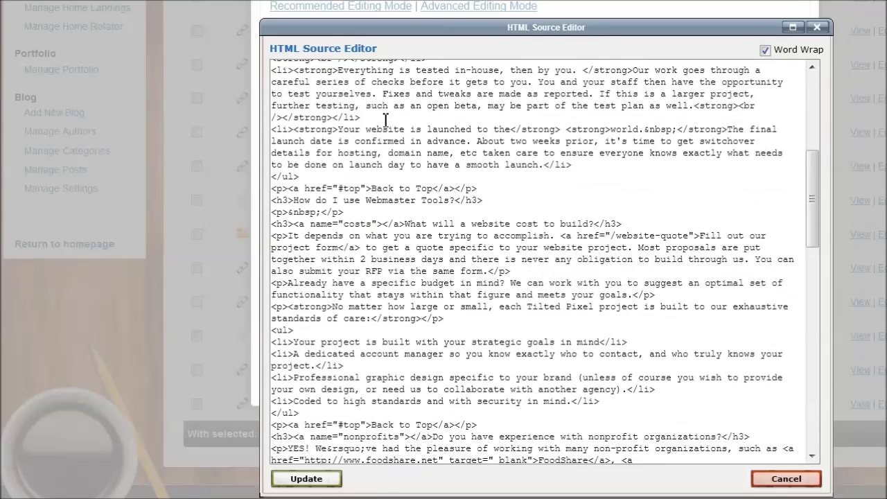
{"action": "scroll", "coordinate": [370, 116], "scroll_direction": "down", "scroll_amount": 3}
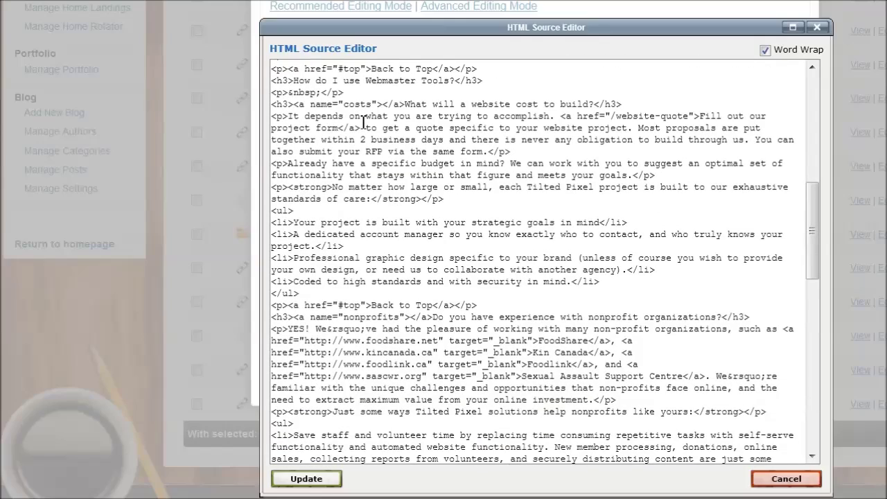
{"action": "scroll", "coordinate": [364, 122], "scroll_direction": "down", "scroll_amount": 6}
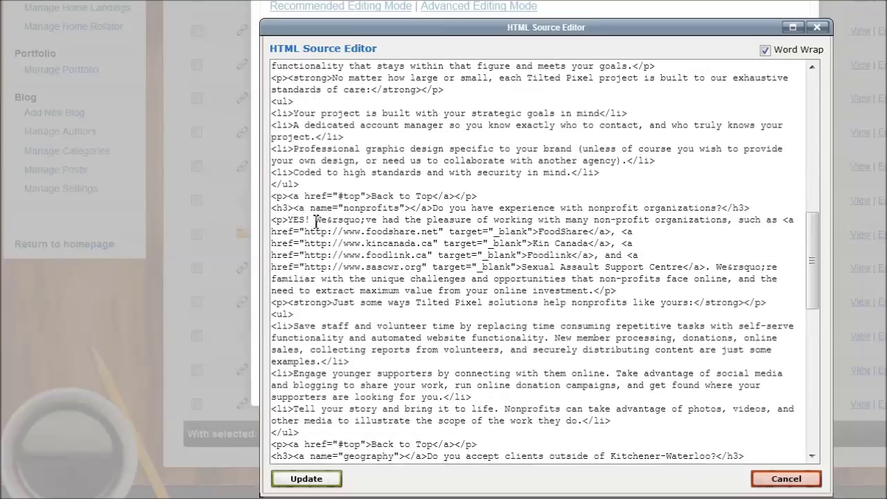
{"action": "scroll", "coordinate": [317, 234], "scroll_direction": "down", "scroll_amount": 5}
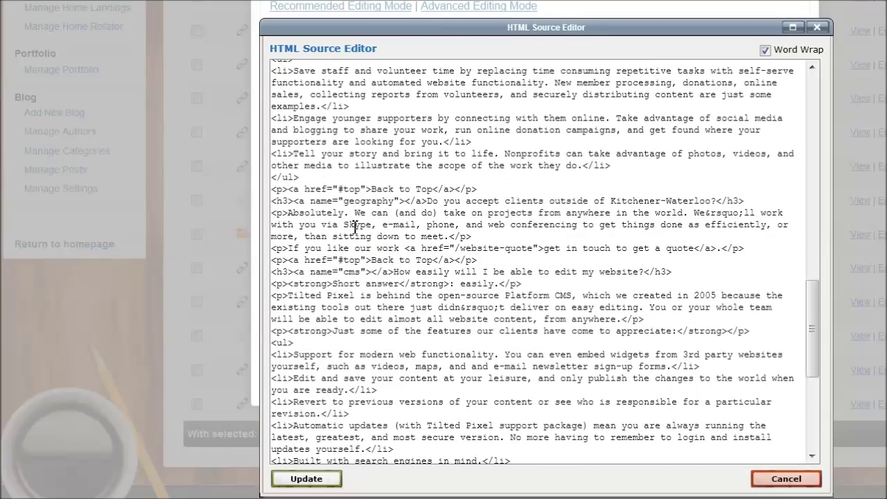
{"action": "scroll", "coordinate": [354, 226], "scroll_direction": "down", "scroll_amount": 7}
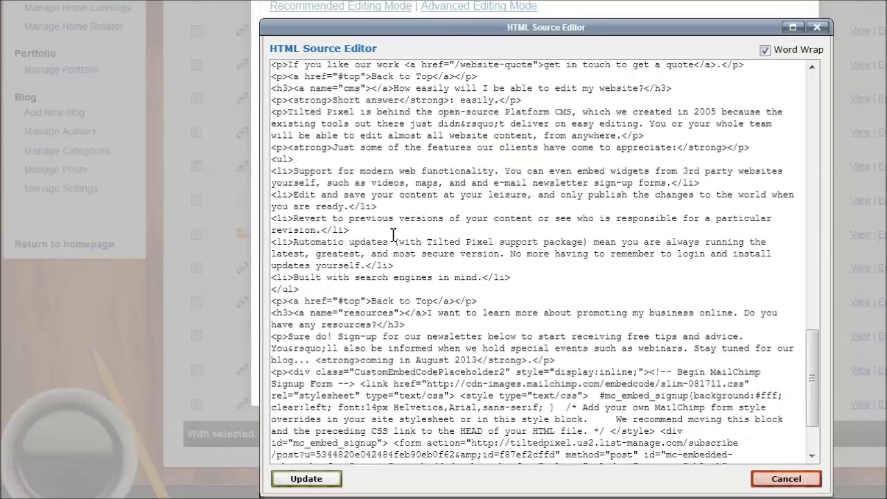
{"action": "scroll", "coordinate": [393, 234], "scroll_direction": "down", "scroll_amount": 1}
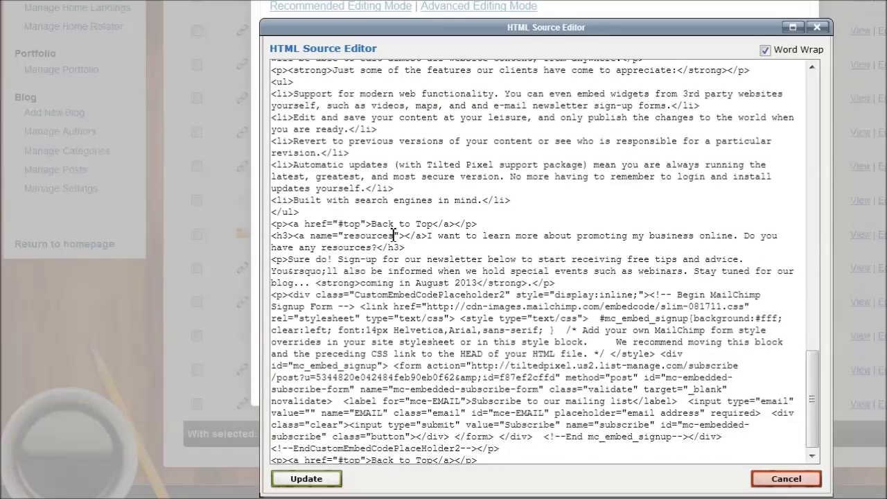
{"action": "scroll", "coordinate": [392, 235], "scroll_direction": "down", "scroll_amount": 1}
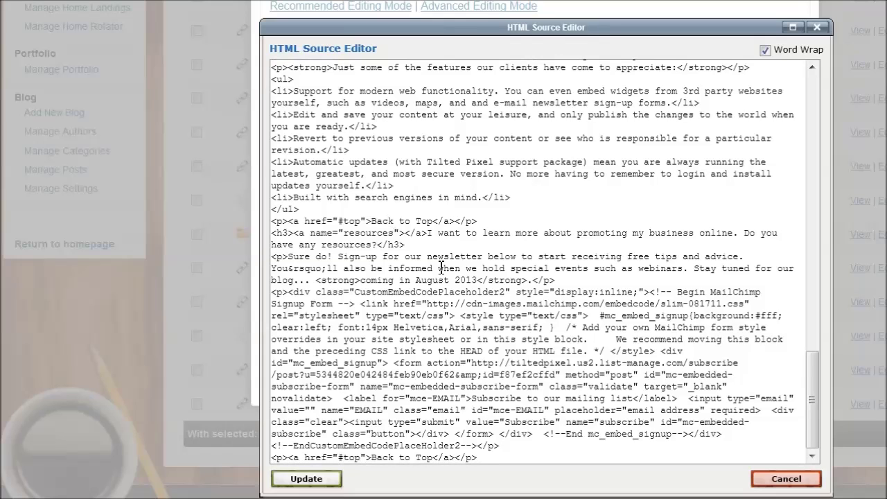
{"action": "key", "text": "ctrl+f"}
Step: Find 'webmaster', paste the YouTube iframe on a new line below that heading, and Update
{"action": "type", "text": "webmaster"}
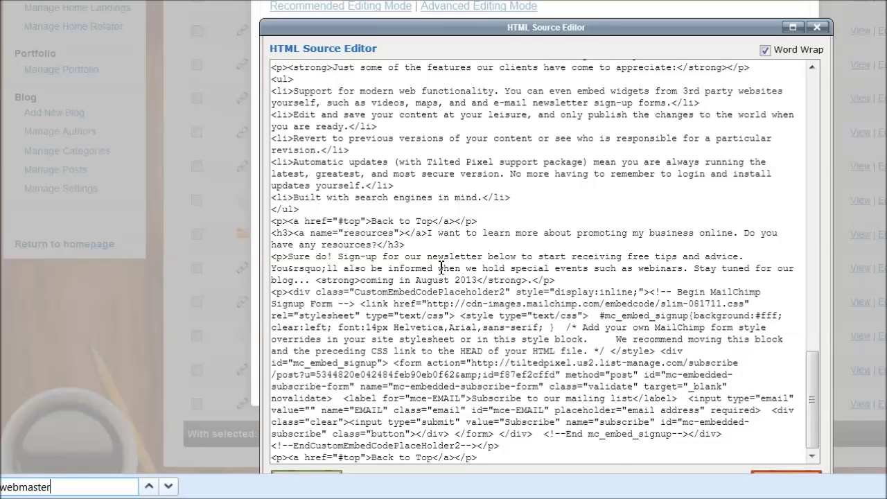
{"action": "left_click", "coordinate": [441, 265]}
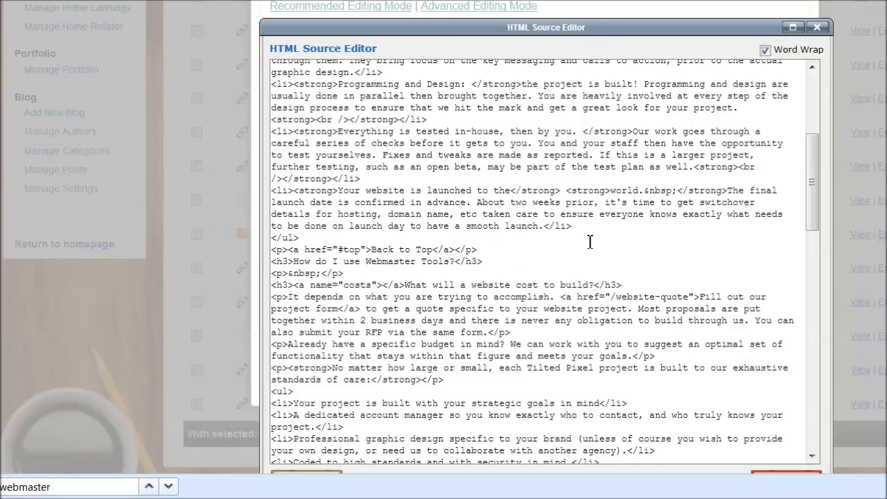
{"action": "key", "text": "Return"}
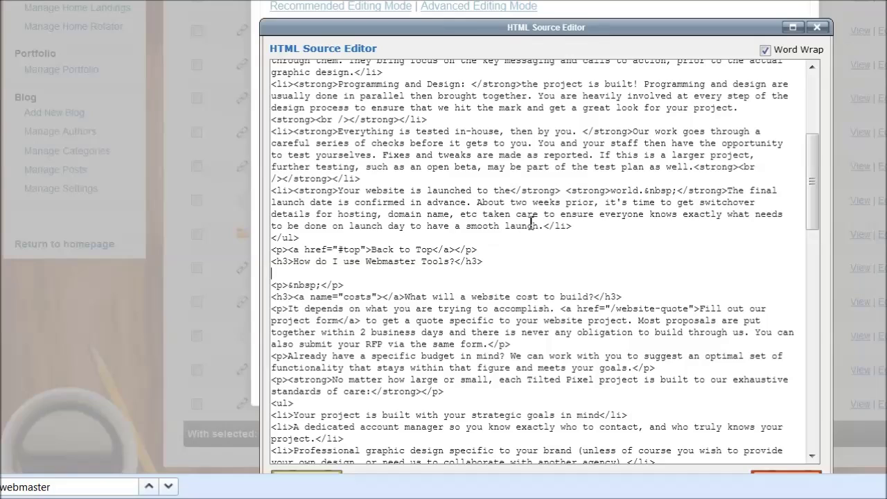
{"action": "key", "text": "ctrl+v"}
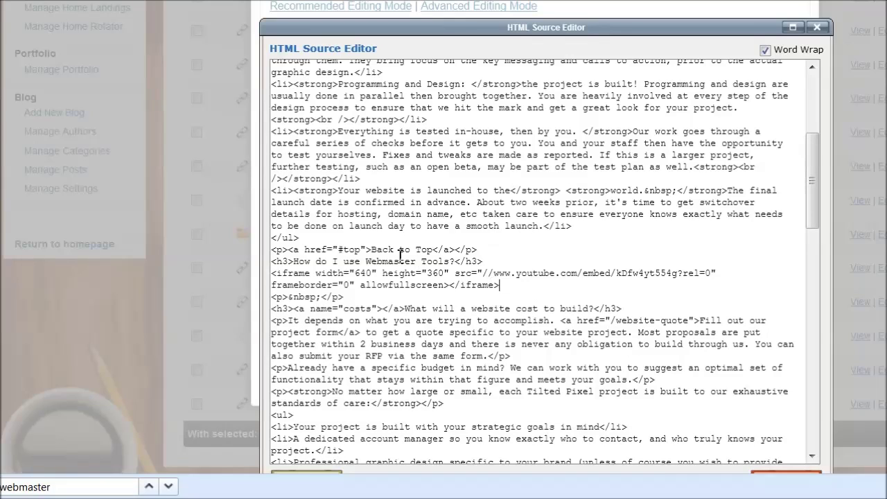
{"action": "scroll", "coordinate": [833, 313], "scroll_direction": "down", "scroll_amount": 2}
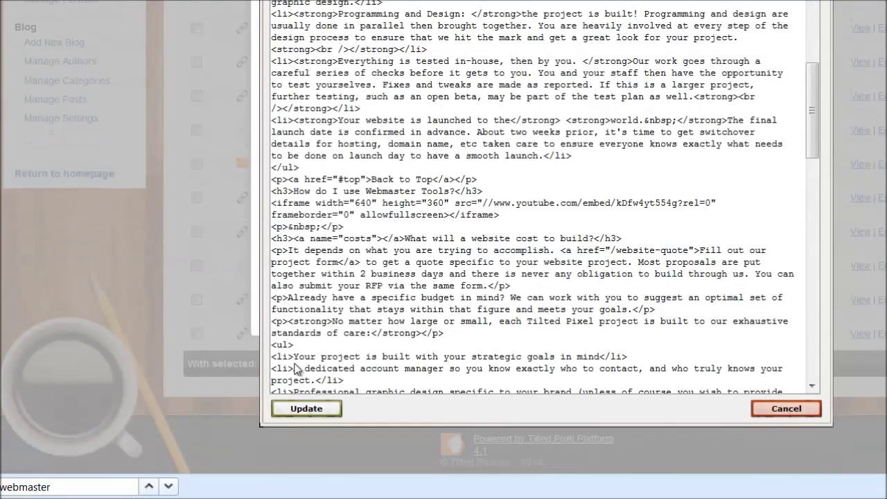
{"action": "left_click", "coordinate": [306, 408]}
{"action": "scroll", "coordinate": [397, 162], "scroll_direction": "down", "scroll_amount": 3}
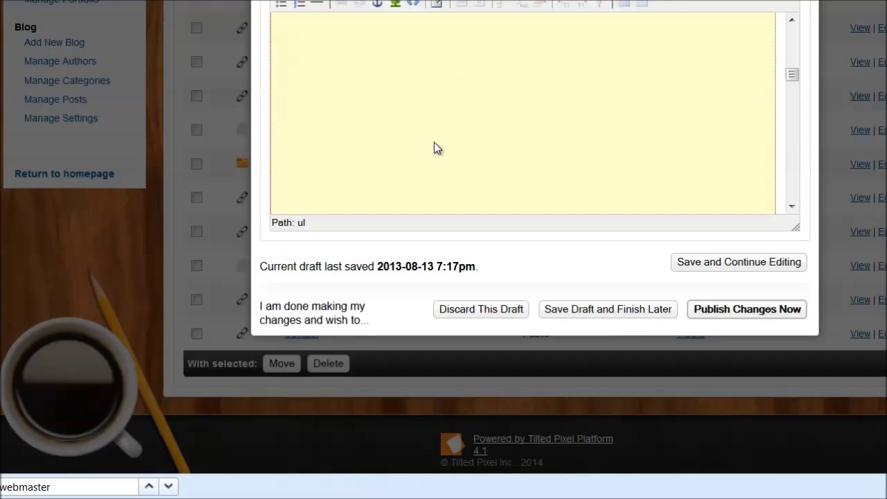
{"action": "scroll", "coordinate": [434, 142], "scroll_direction": "down", "scroll_amount": 3}
{"action": "scroll", "coordinate": [455, 93], "scroll_direction": "down", "scroll_amount": 1}
{"action": "scroll", "coordinate": [455, 87], "scroll_direction": "up", "scroll_amount": 5}
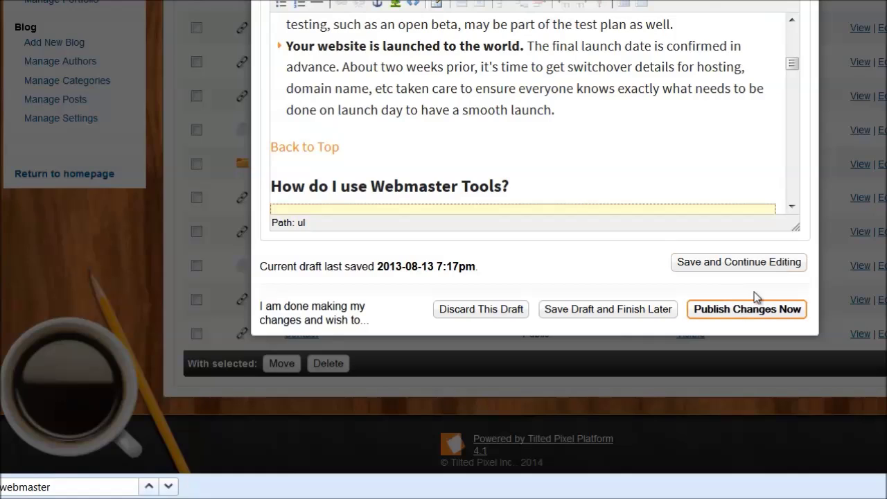
{"action": "scroll", "coordinate": [804, 190], "scroll_direction": "up", "scroll_amount": 3}
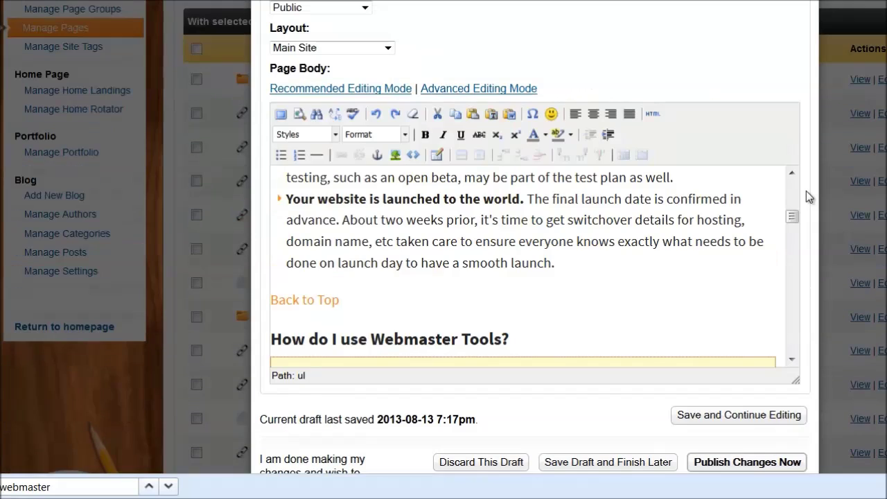